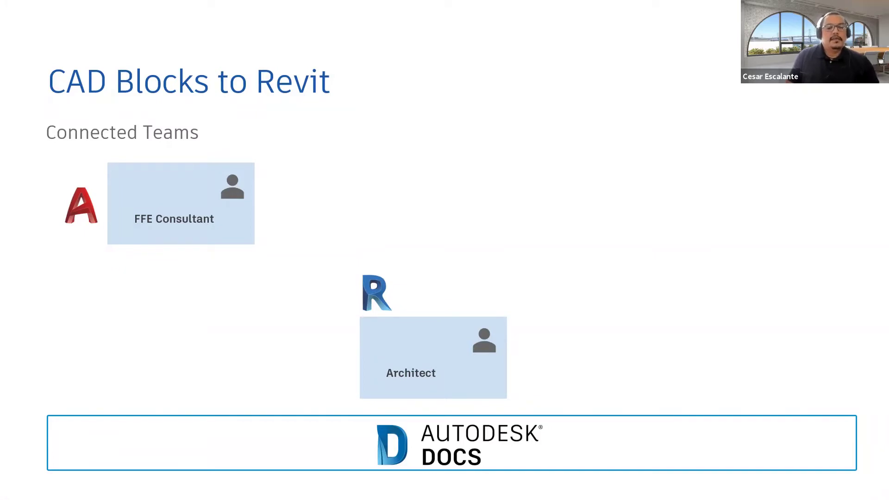
# Step: Reveal the numbered step-1 FFE Plan arrow from the FFE Consultant to the Architect
pyautogui.press('Right')
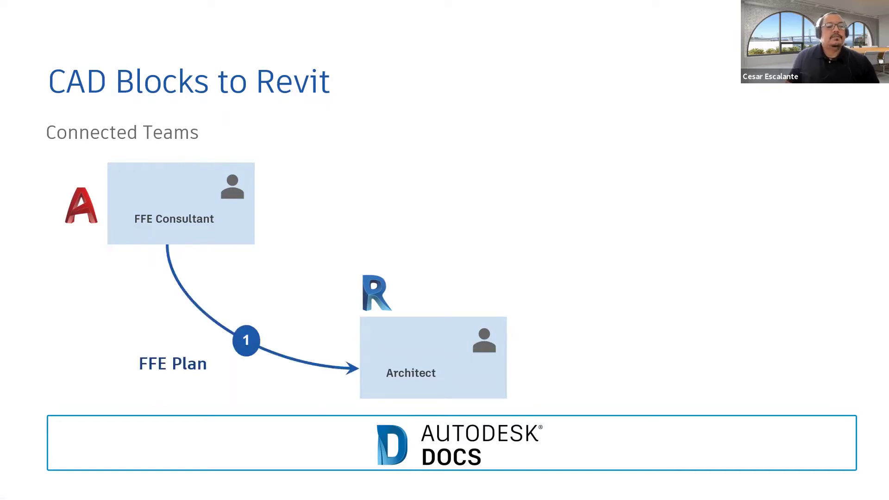
# Step: Show the step-2 red Issues arrow returning from the Architect to the FFE Consultant
pyautogui.press('Right')
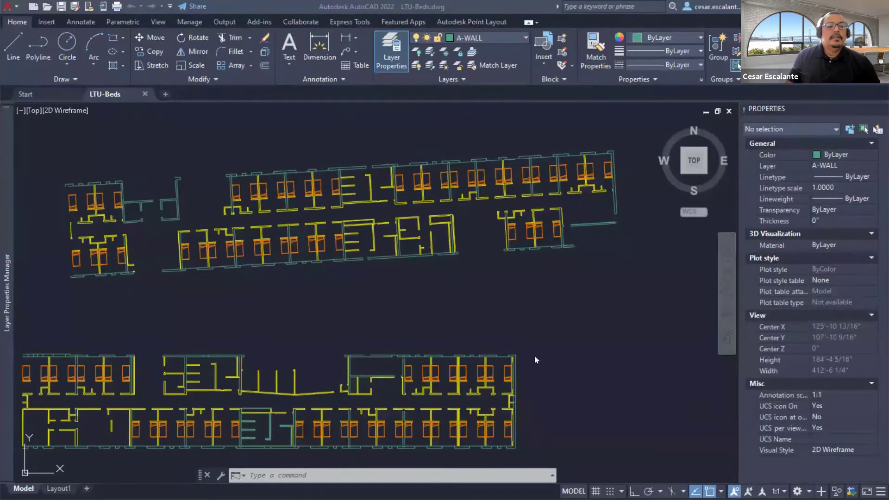
# Step: Select several Bed Standard blocks to check their I-FURN layer properties, then deselect
pyautogui.moveTo(511, 314)
pyautogui.mouseDown(button='middle')
pyautogui.moveTo(535, 293)
pyautogui.moveTo(591, 288)
pyautogui.mouseUp(button='middle')
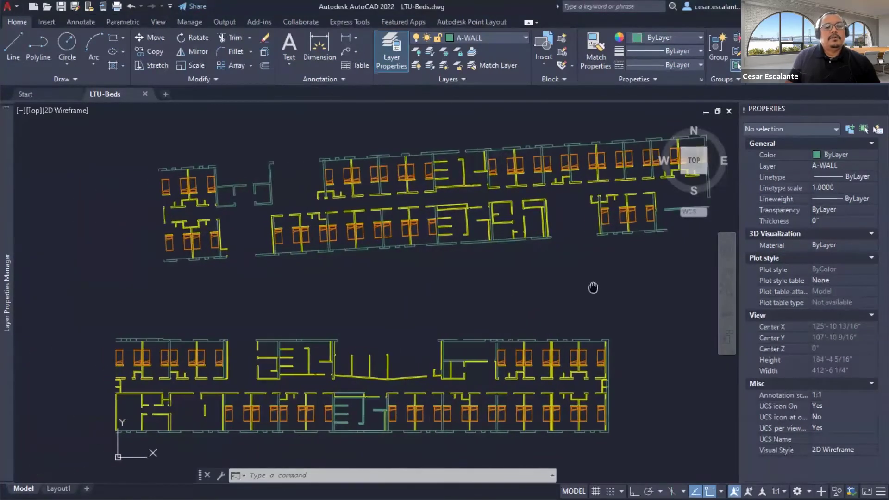
pyautogui.scroll(6, 153, 204)
pyautogui.scroll(-3, 153, 204)
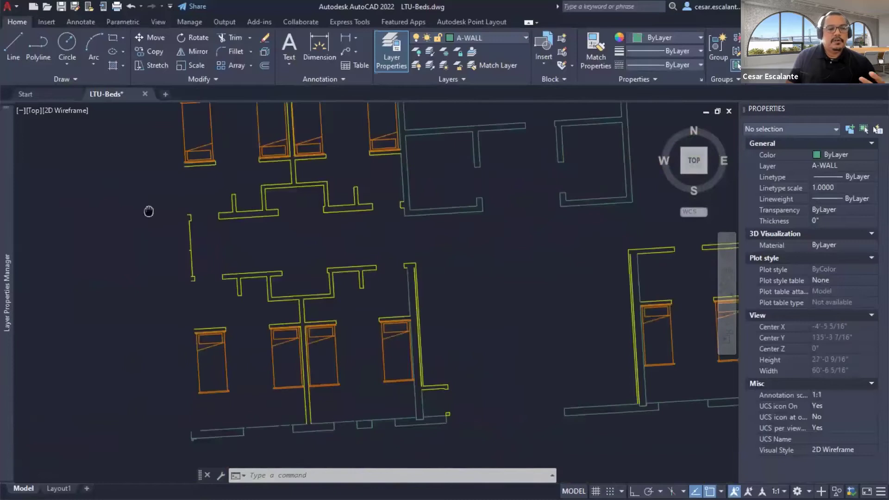
pyautogui.scroll(3, 154, 199)
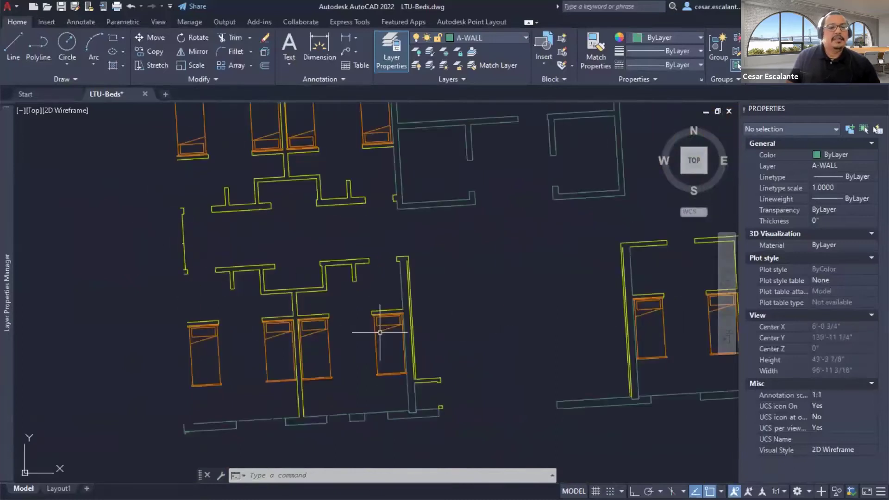
pyautogui.click(388, 361)
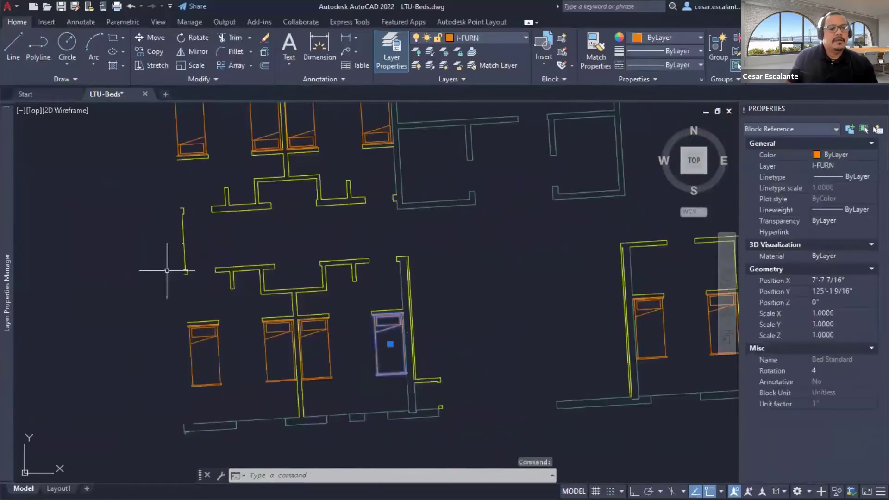
pyautogui.click(319, 324)
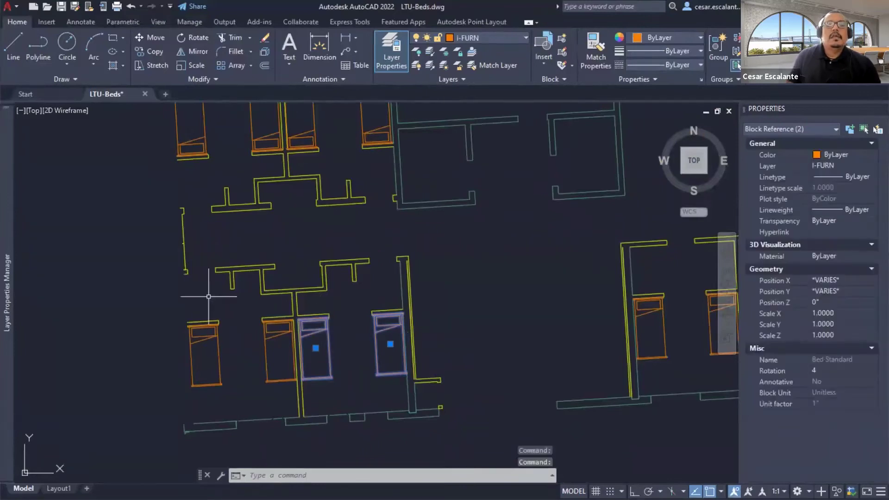
pyautogui.click(267, 356)
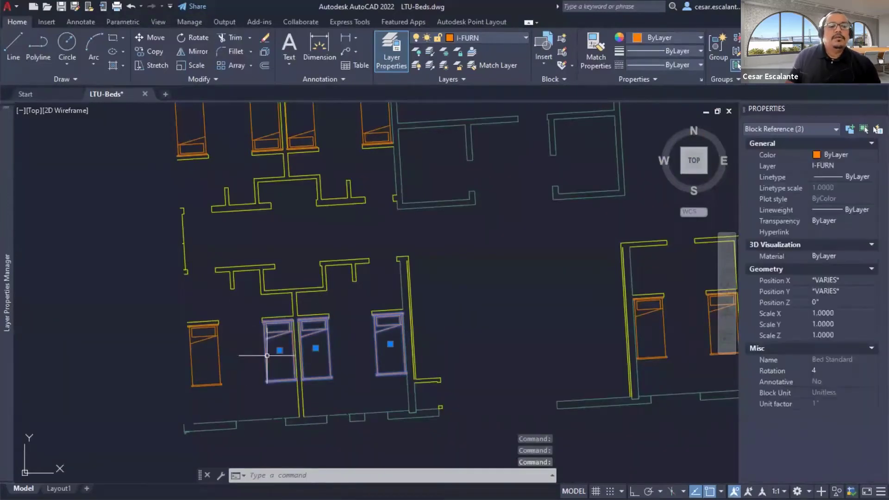
pyautogui.click(232, 361)
pyautogui.click(156, 319)
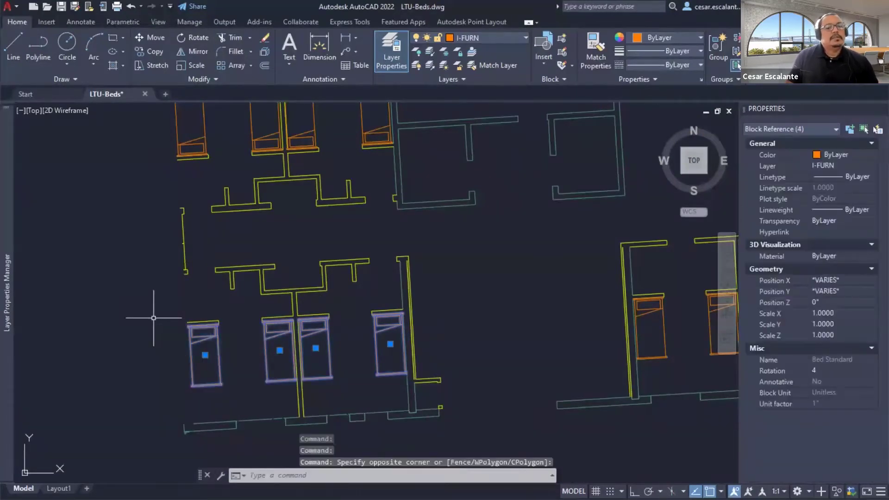
pyautogui.press('Escape')
pyautogui.scroll(-5, 139, 312)
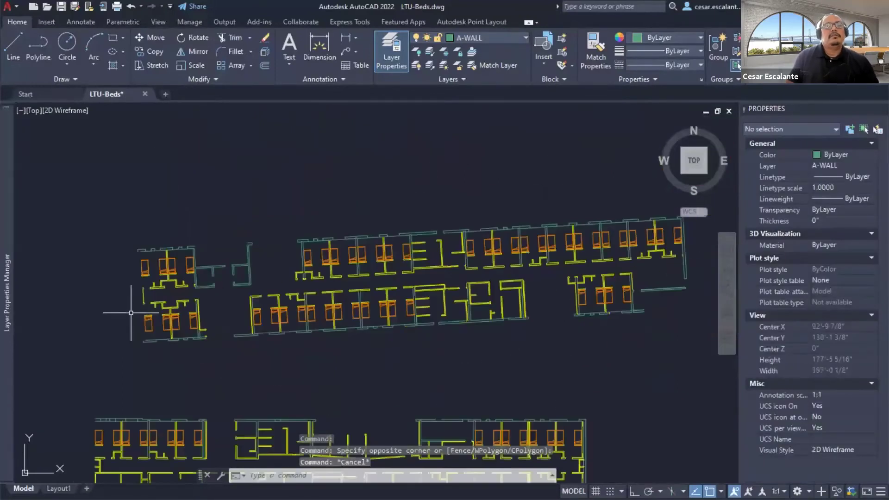
# Step: Close LTU-Beds.dwg from the Application menu, saving its changes
pyautogui.click(14, 13)
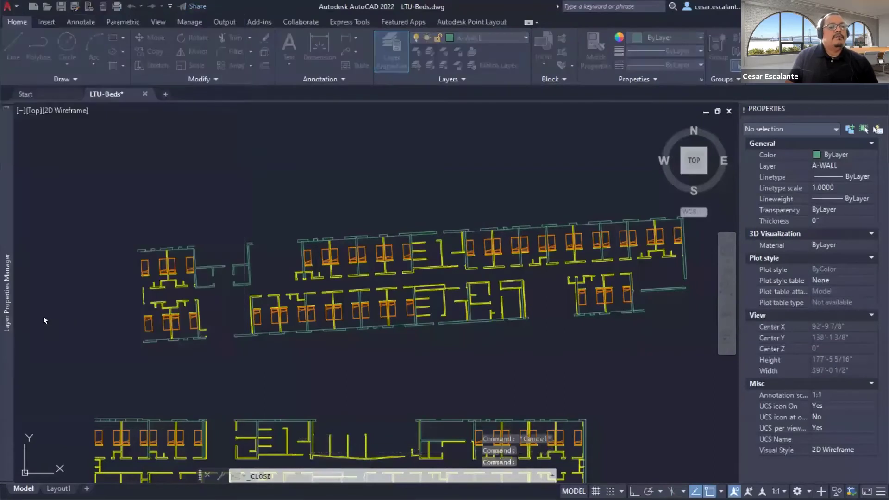
pyautogui.click(41, 315)
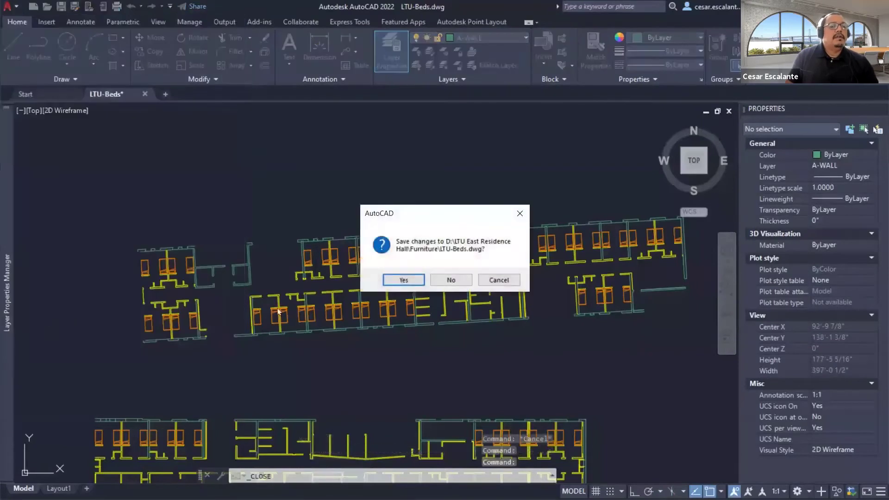
pyautogui.click(398, 283)
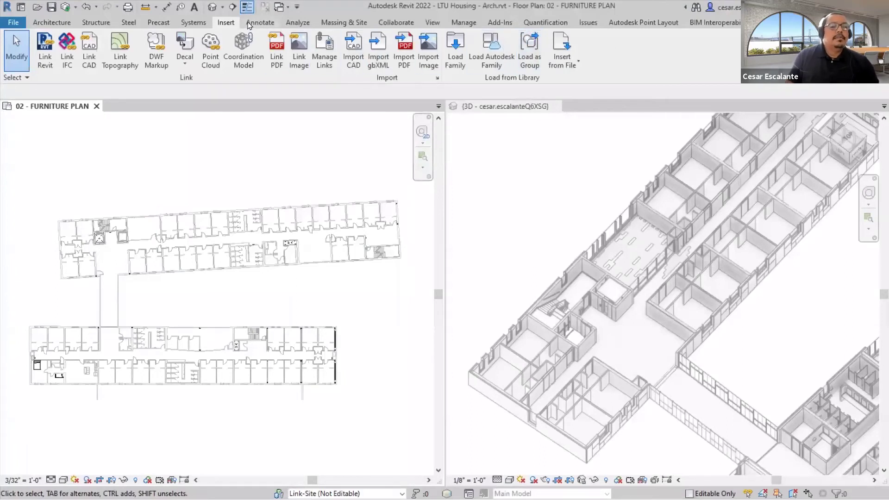
# Step: Link LTU-Beds.dwg from D:\LTU East Residence Hall\Furniture through Manage Links' CAD Formats
pyautogui.click(324, 51)
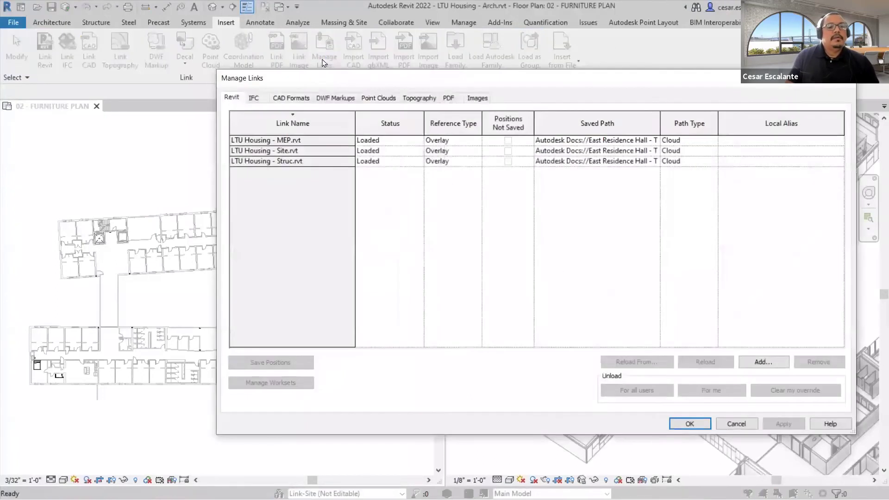
pyautogui.click(299, 100)
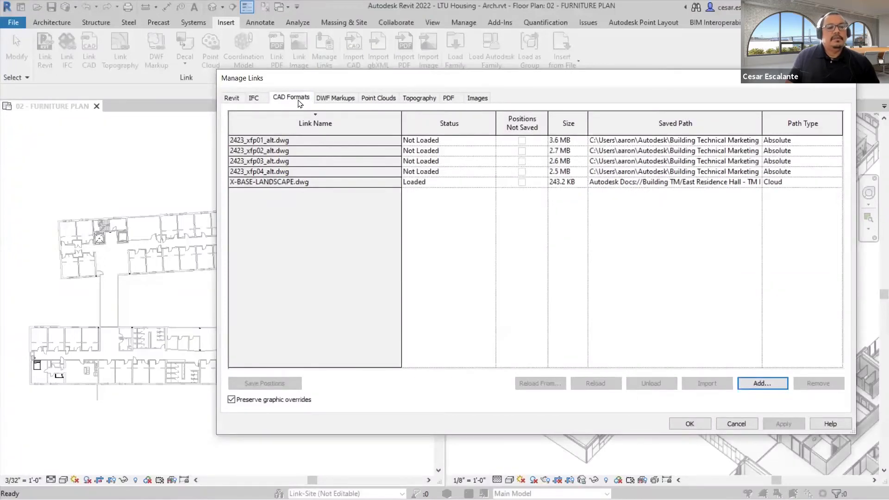
pyautogui.click(772, 384)
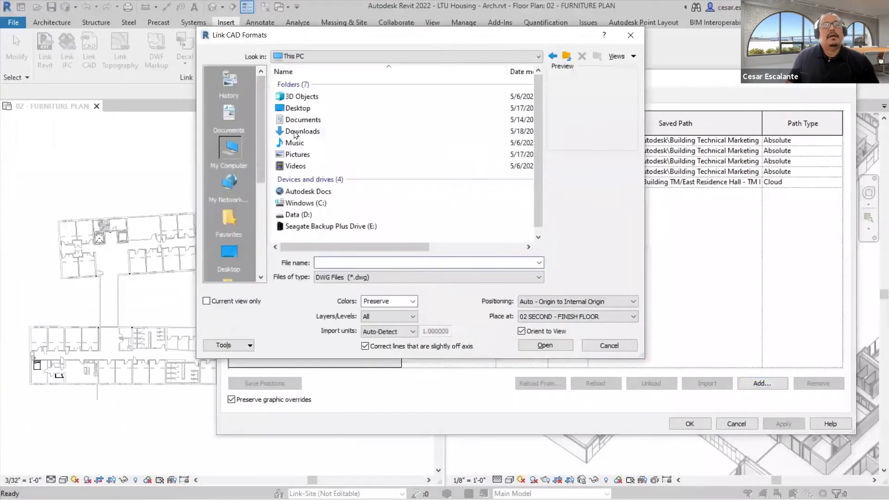
pyautogui.doubleClick(306, 215)
pyautogui.doubleClick(327, 184)
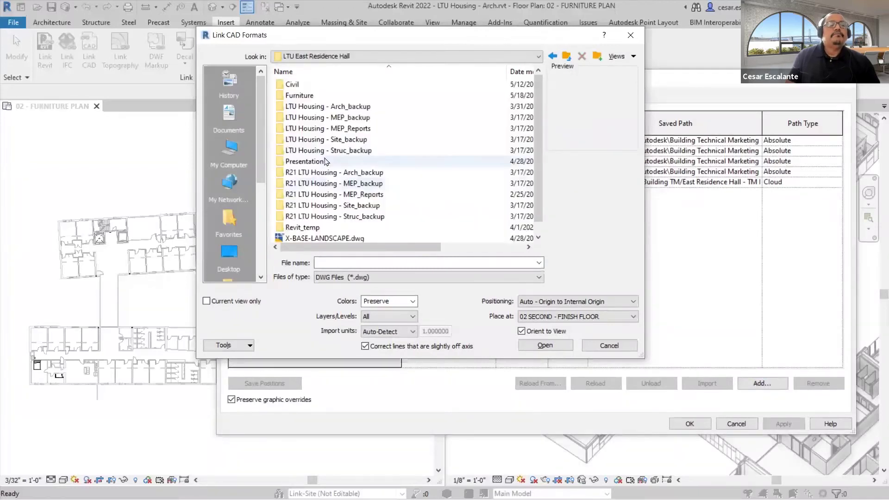
pyautogui.doubleClick(303, 95)
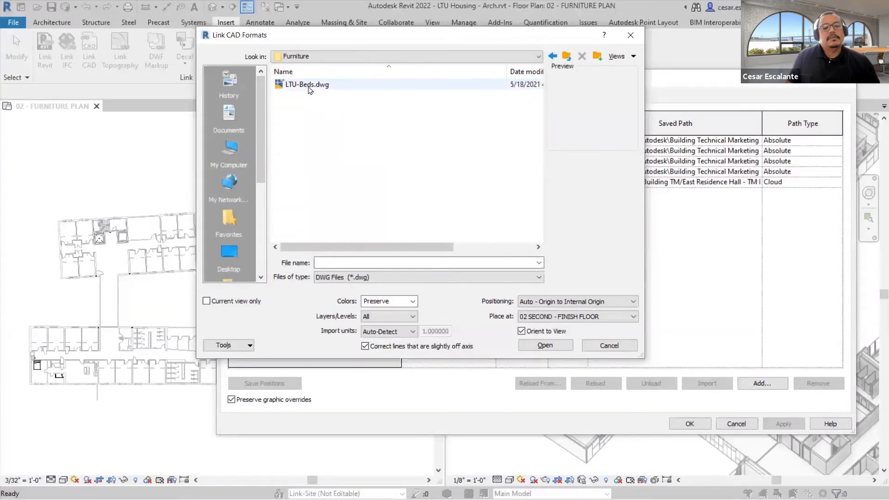
pyautogui.click(308, 87)
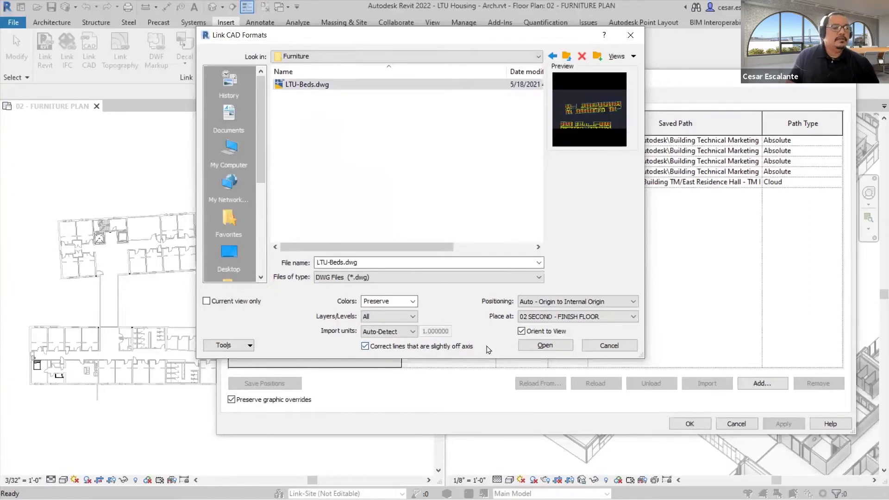
pyautogui.click(545, 346)
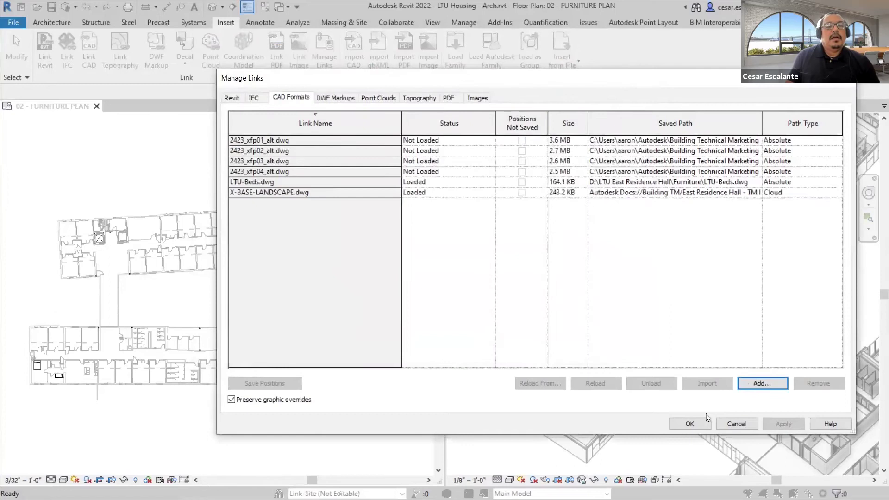
pyautogui.click(690, 424)
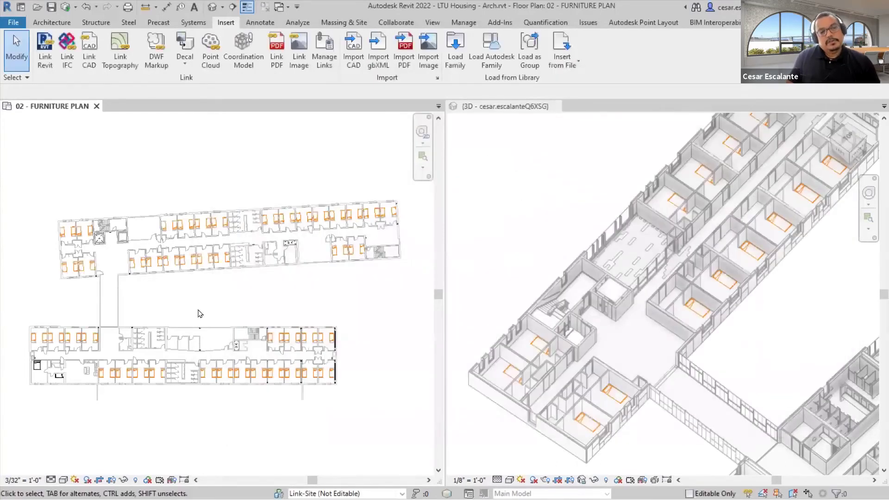
# Step: Zoom into the furniture plan to show the linked orange bed blocks
pyautogui.scroll(3, 198, 311)
pyautogui.scroll(3, 250, 324)
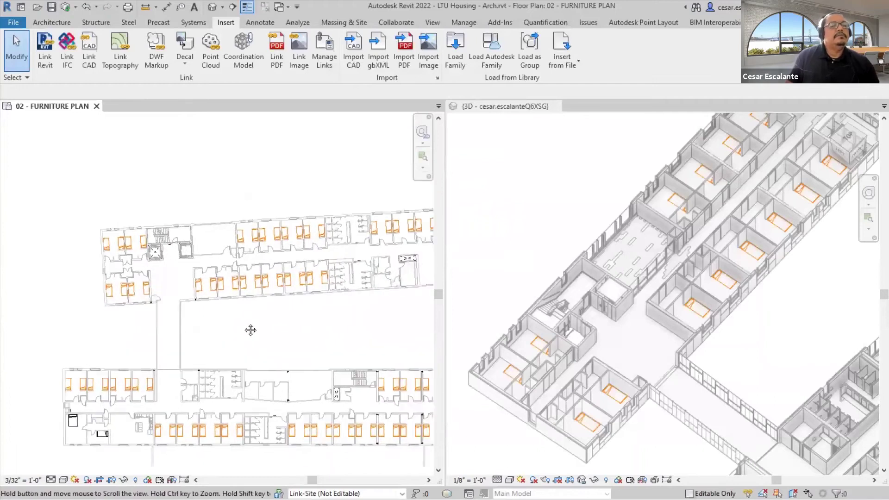
pyautogui.scroll(2, 260, 320)
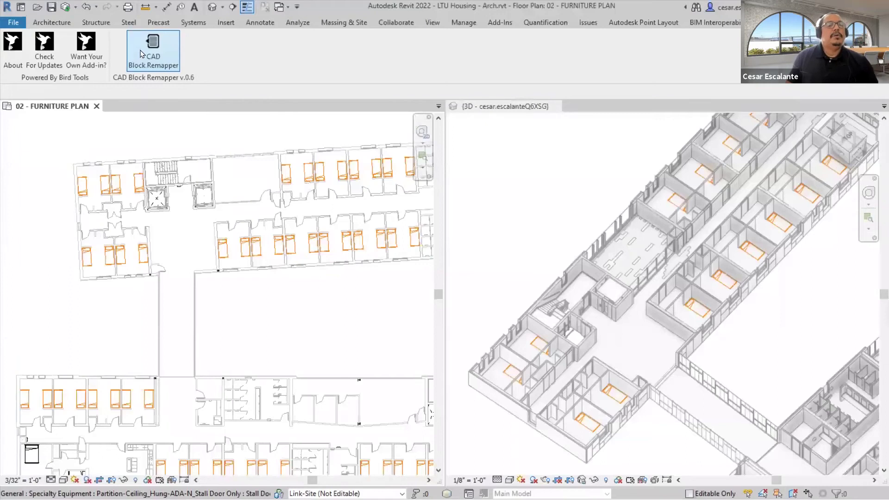
# Step: Run CAD Block Remapper on the linked LTU-Beds drawing to open Import AutoCAD Blocks
pyautogui.click(142, 54)
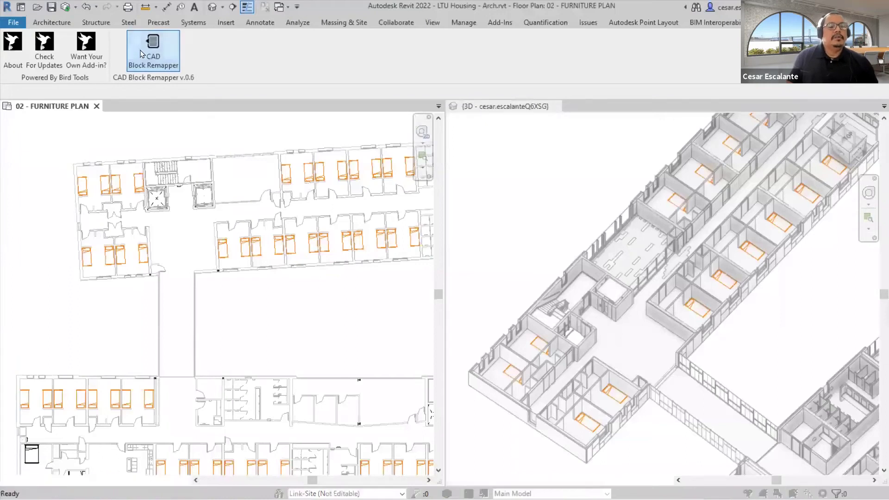
pyautogui.click(339, 176)
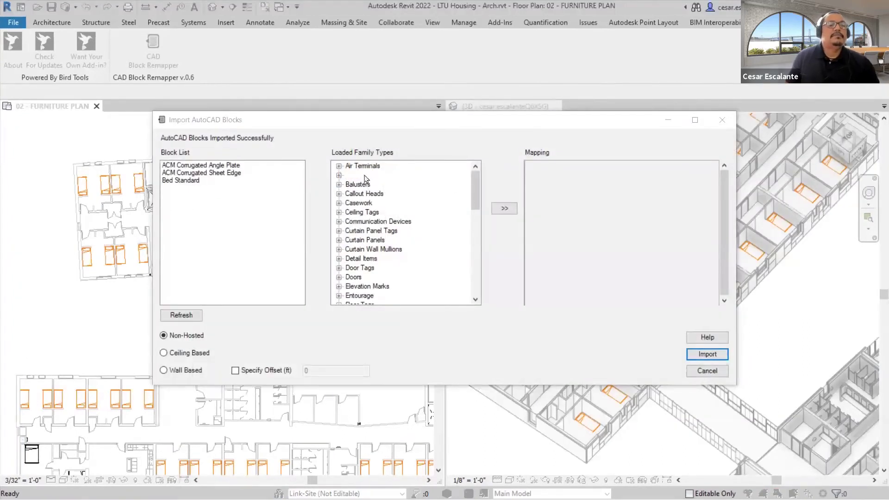
# Step: Pair the Bed Standard block with Furniture type Bed-XL - Twin XL 40" x 83" and import
pyautogui.moveTo(474, 184); pyautogui.dragTo(448, 202)
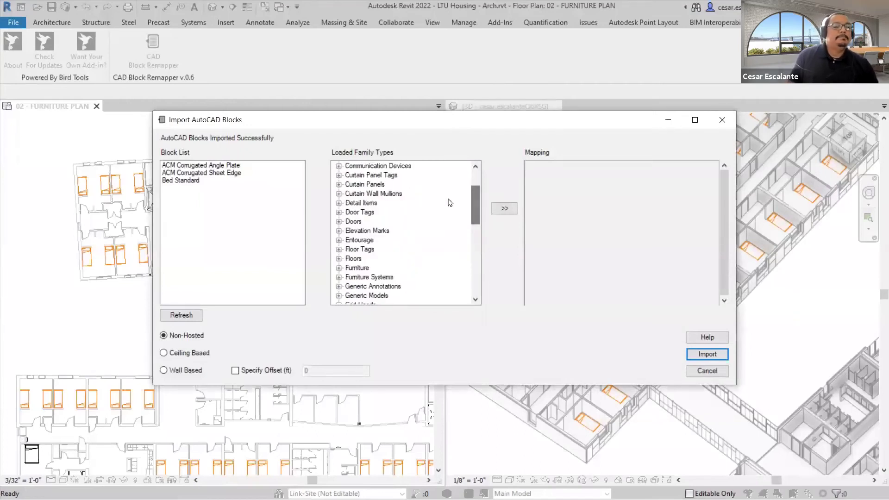
pyautogui.click(194, 180)
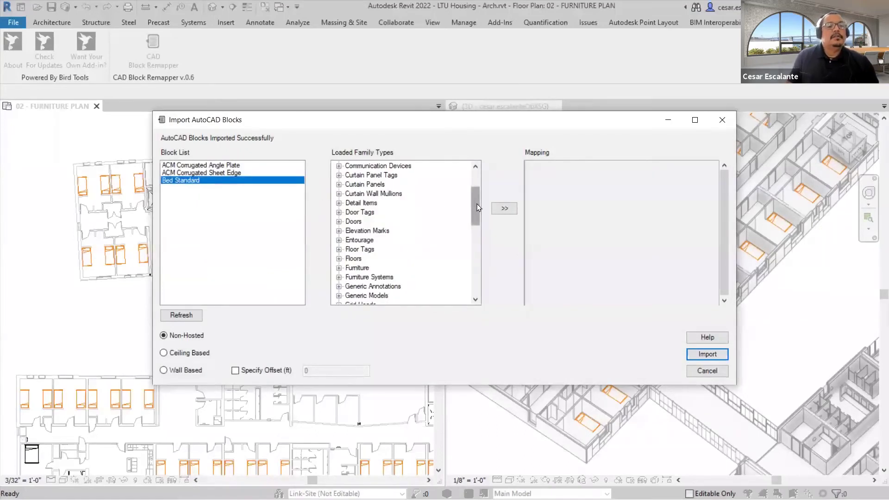
pyautogui.moveTo(472, 204); pyautogui.dragTo(473, 212)
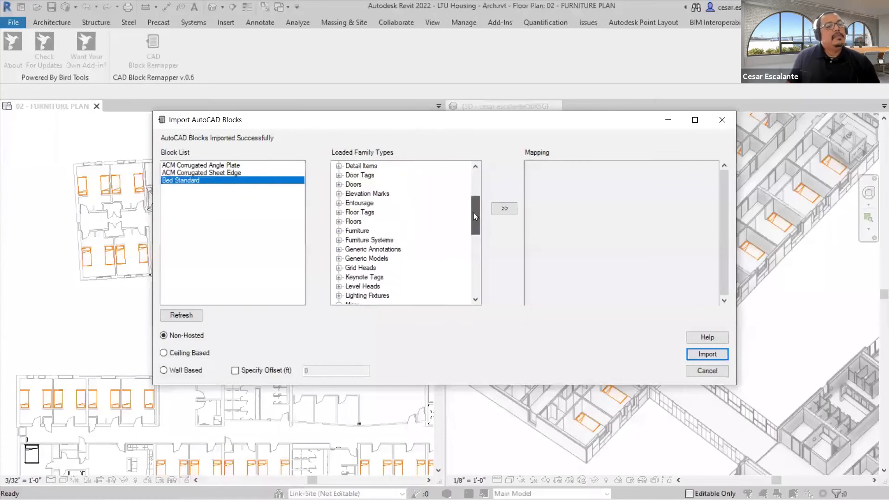
pyautogui.click(339, 231)
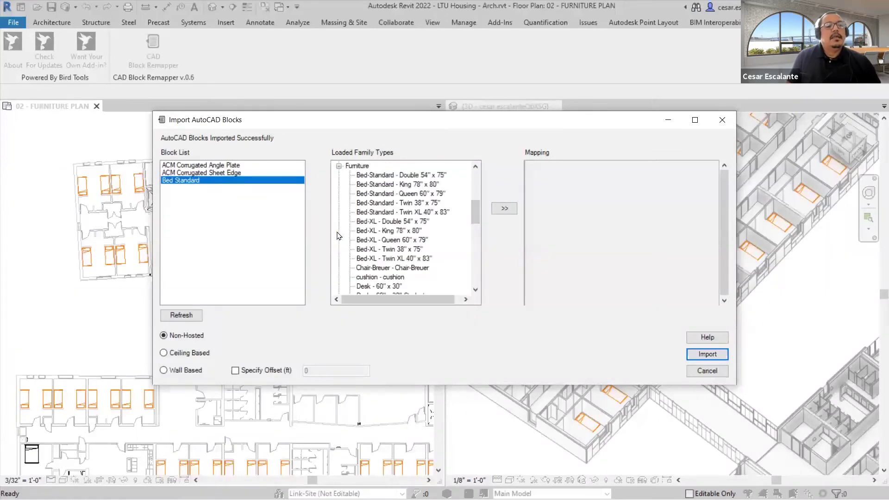
pyautogui.click(401, 259)
pyautogui.click(504, 209)
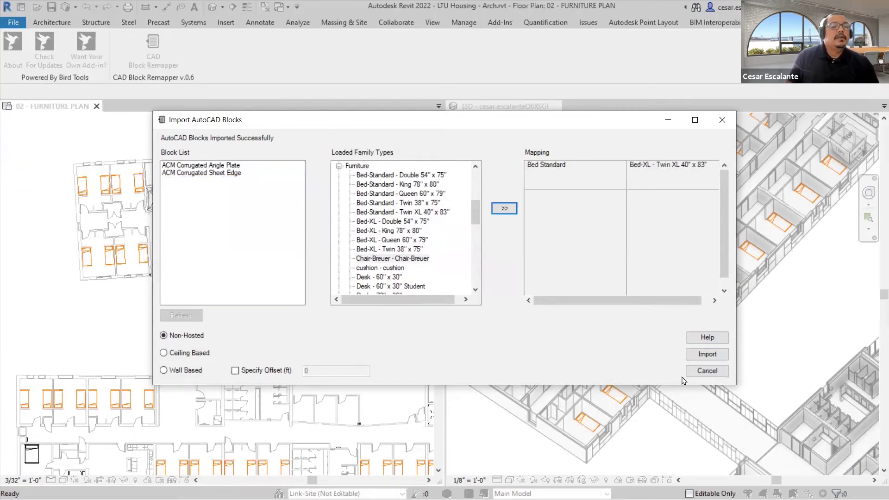
pyautogui.click(706, 354)
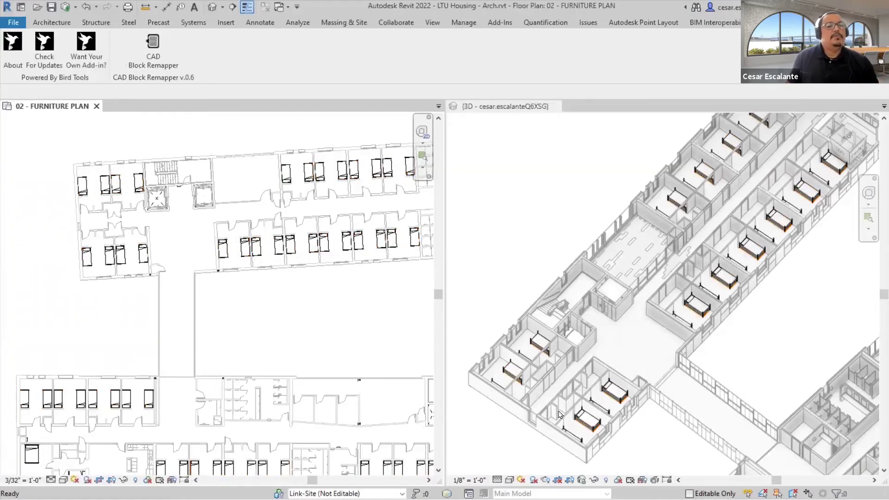
# Step: Zoom and pan the 3D view to inspect the Twin XL beds, then activate 02 - FURNITURE PLAN
pyautogui.scroll(3, 560, 412)
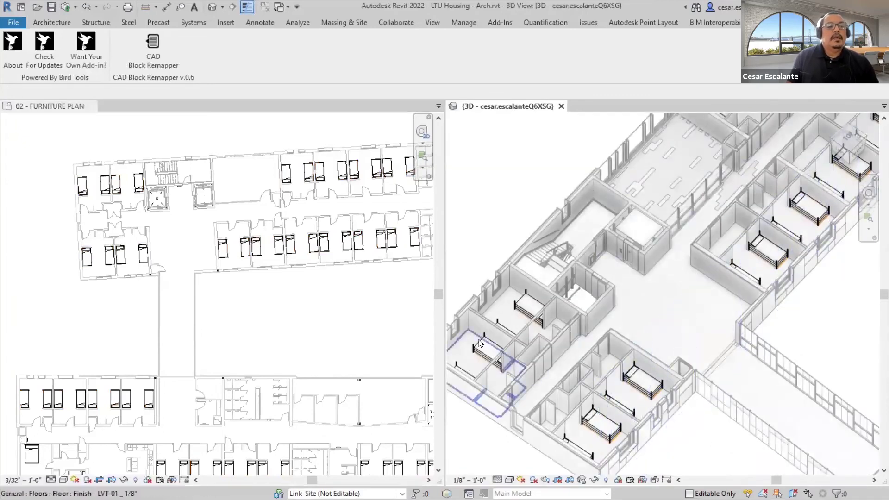
pyautogui.scroll(2, 521, 252)
pyautogui.moveTo(507, 179); pyautogui.dragTo(585, 133, button='middle')
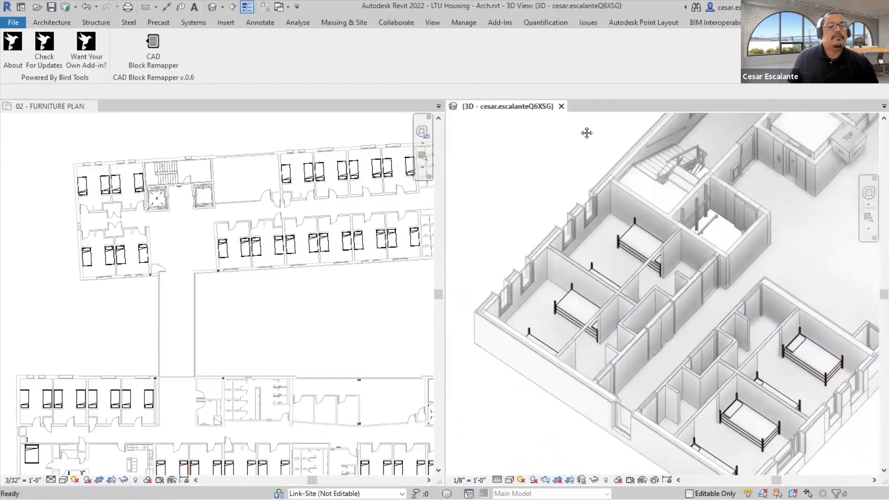
pyautogui.moveTo(523, 357); pyautogui.dragTo(548, 328, button='middle')
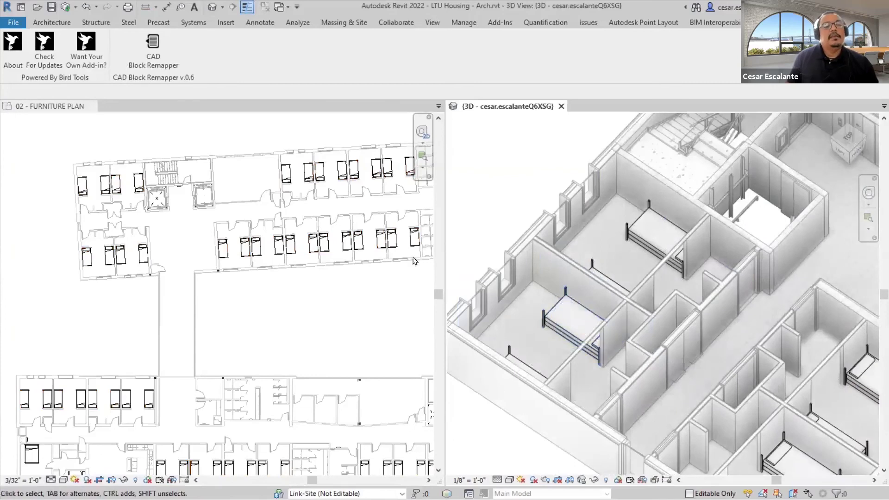
pyautogui.click(330, 310)
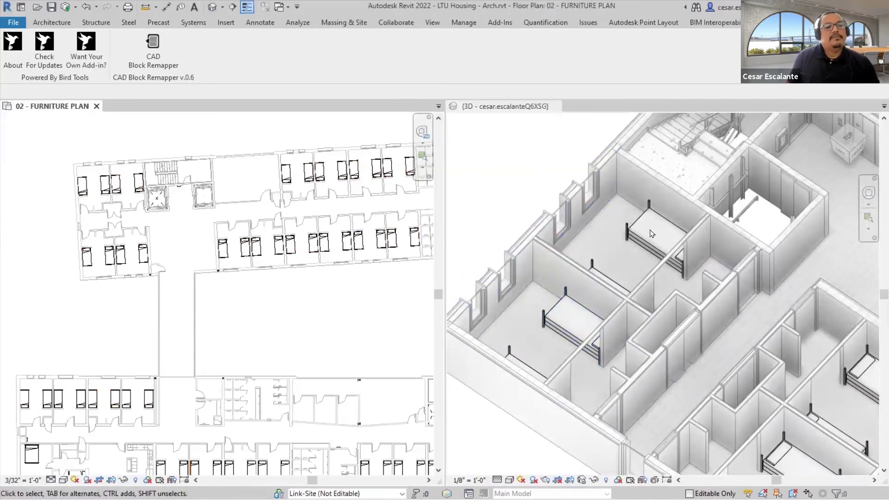